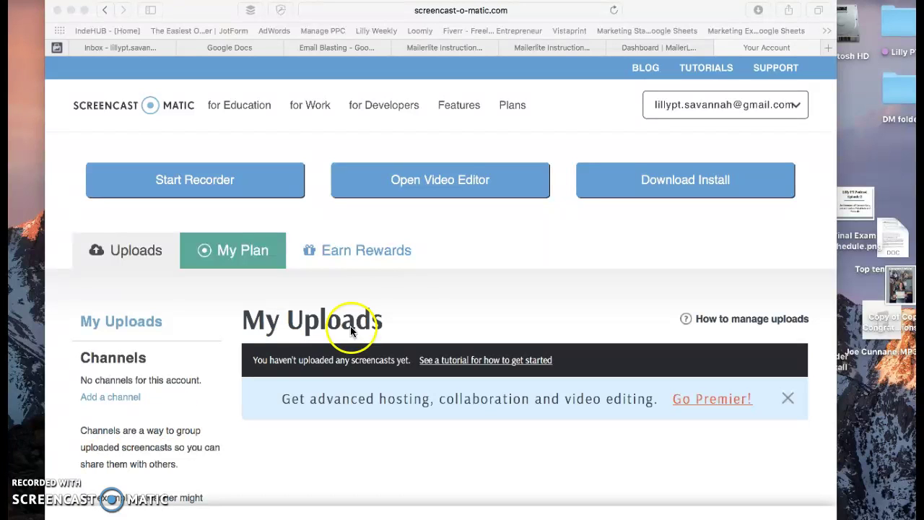
Step: Switch to the Dashboard | MailerLite browser tab to see campaign and subscriber stats
{"action": "left_click", "coordinate": [650, 48]}
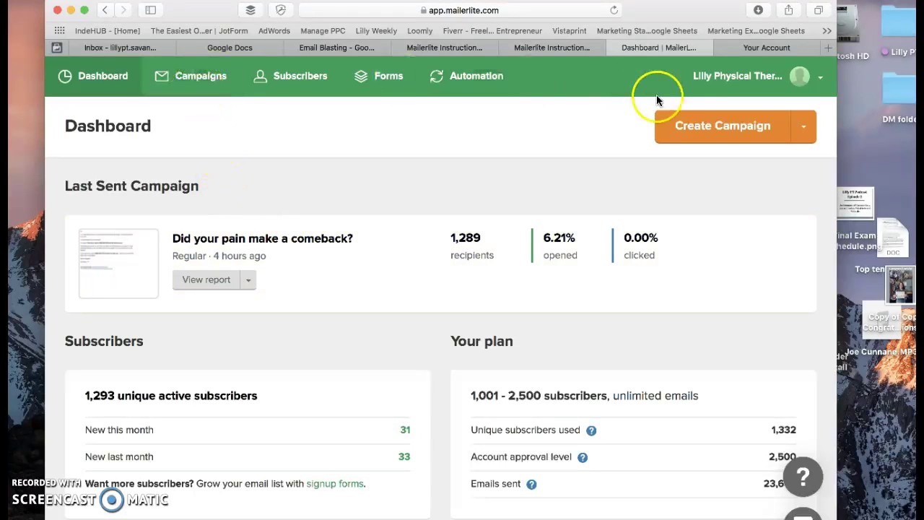
Step: Create a regular campaign with subject 'Something that draws attention!!!!' followed by a smiley emoji
{"action": "left_click", "coordinate": [690, 124]}
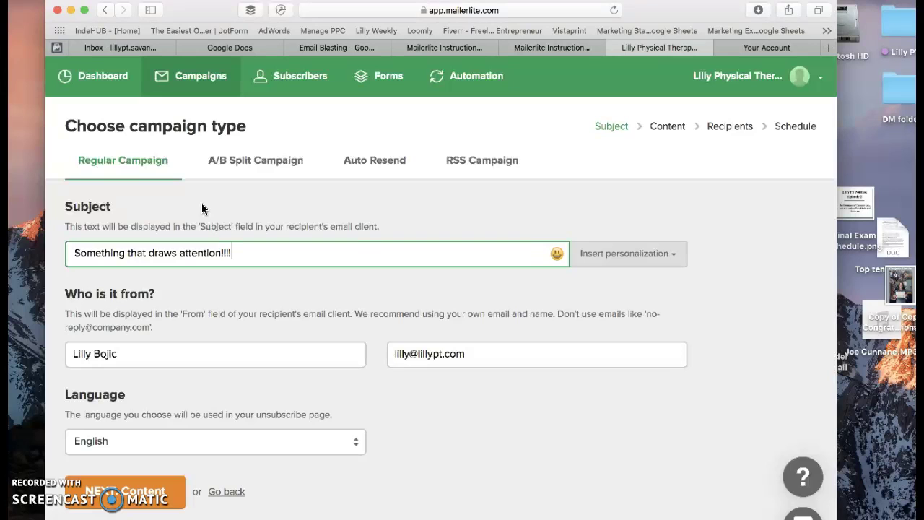
{"action": "left_click", "coordinate": [558, 252]}
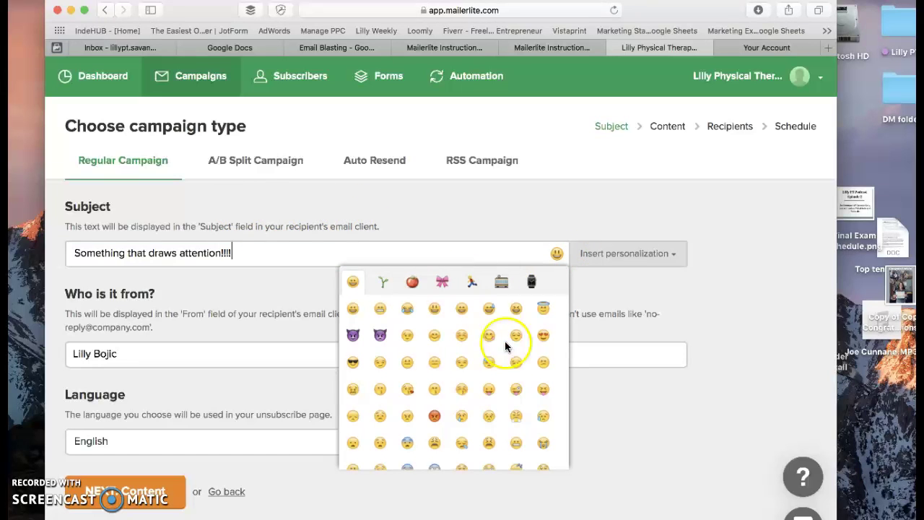
{"action": "left_click", "coordinate": [429, 308]}
{"action": "left_click", "coordinate": [396, 200]}
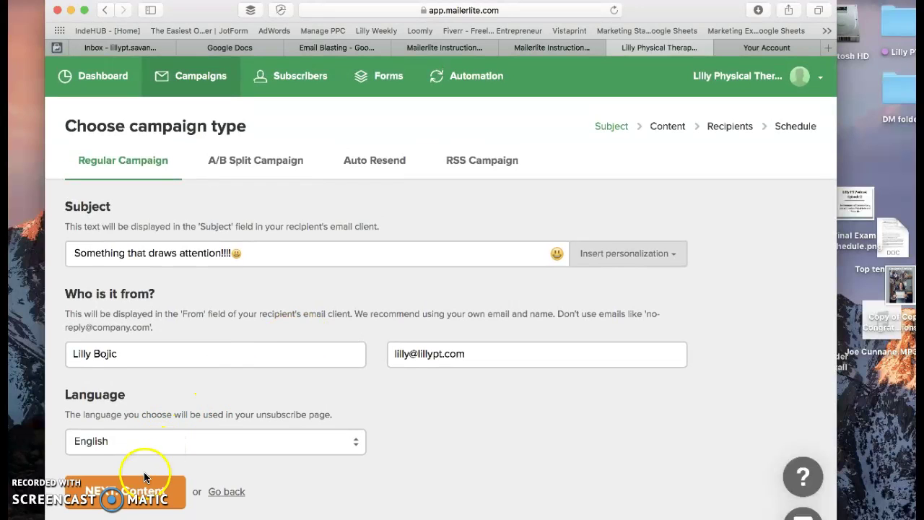
Step: Continue to the Content step and choose the Rich Text Editor for the email
{"action": "left_click", "coordinate": [138, 487]}
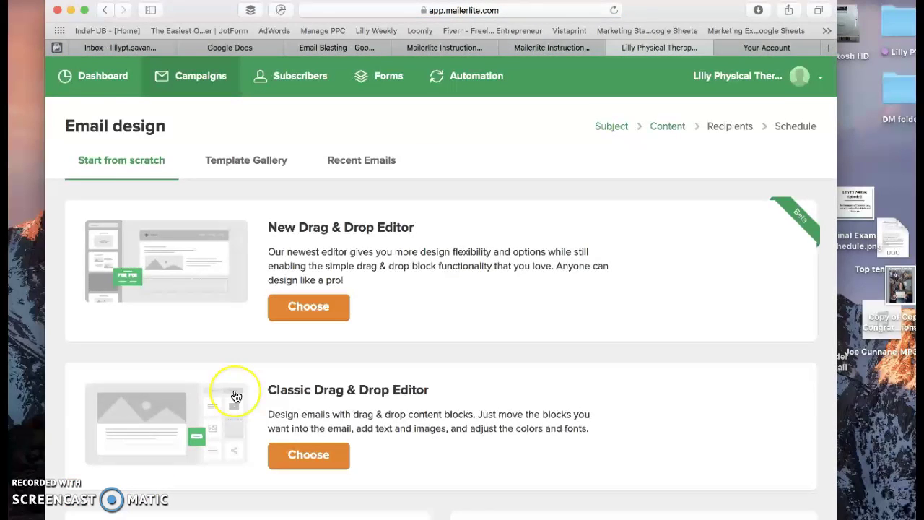
{"action": "scroll", "coordinate": [236, 396], "scroll_direction": "down", "scroll_amount": 5}
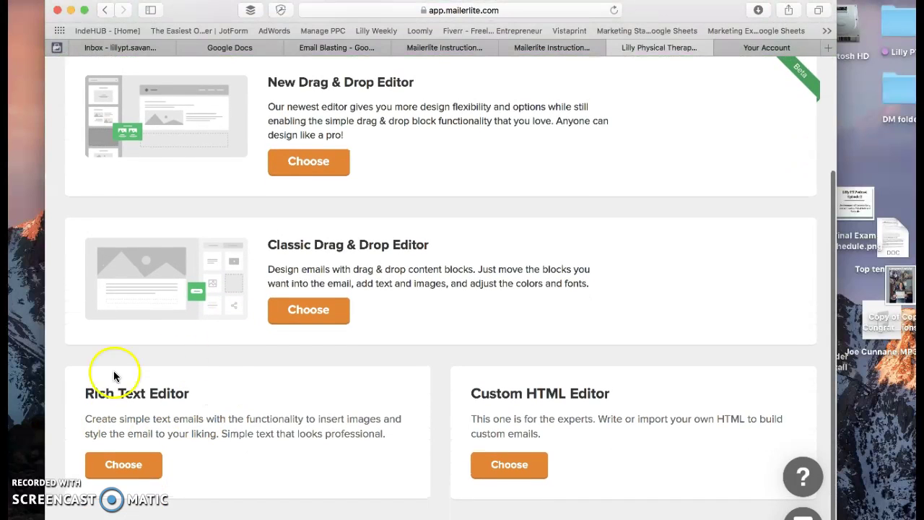
{"action": "left_click", "coordinate": [131, 460]}
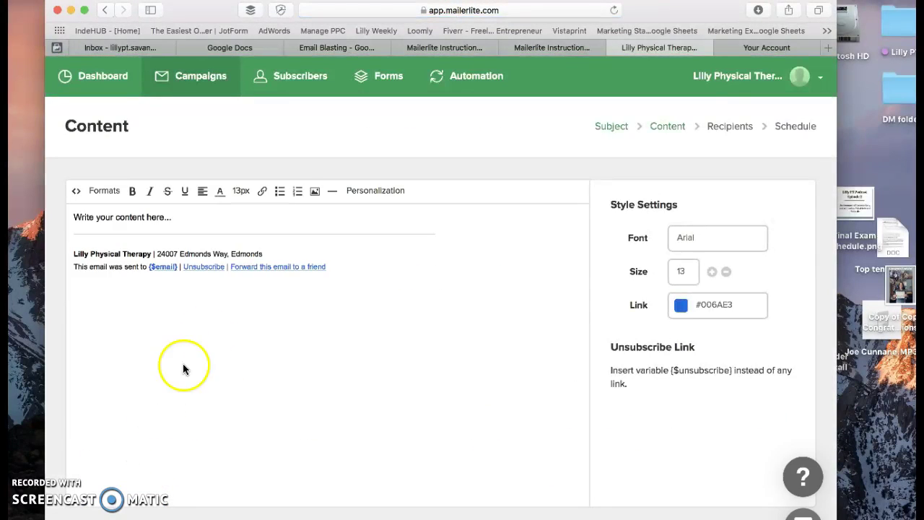
Step: Replace the placeholder with the greeting 'Hi {$name},' using the Name personalization field
{"action": "left_click_drag", "start_coordinate": [177, 217], "coordinate": [78, 210]}
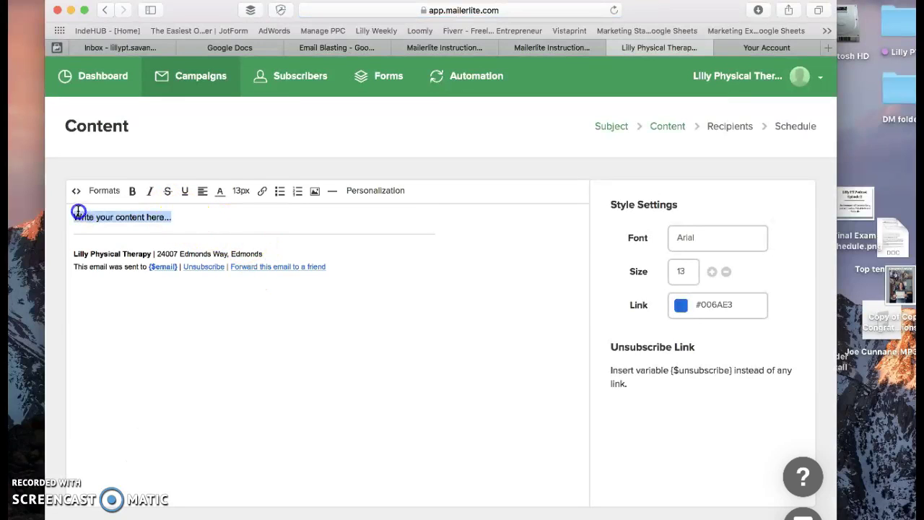
{"action": "type", "text": "Hi"}
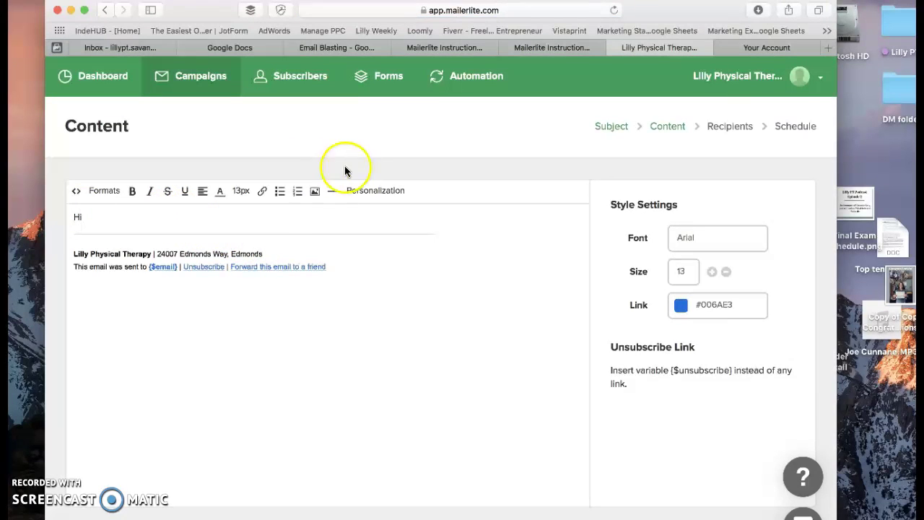
{"action": "left_click", "coordinate": [359, 192]}
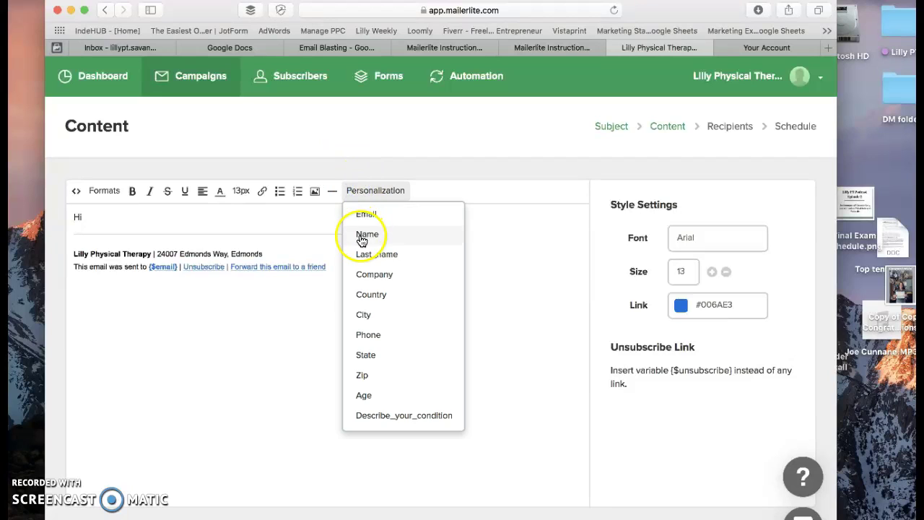
{"action": "left_click", "coordinate": [361, 237]}
{"action": "type", "text": ","}
{"action": "key", "text": "Return"}
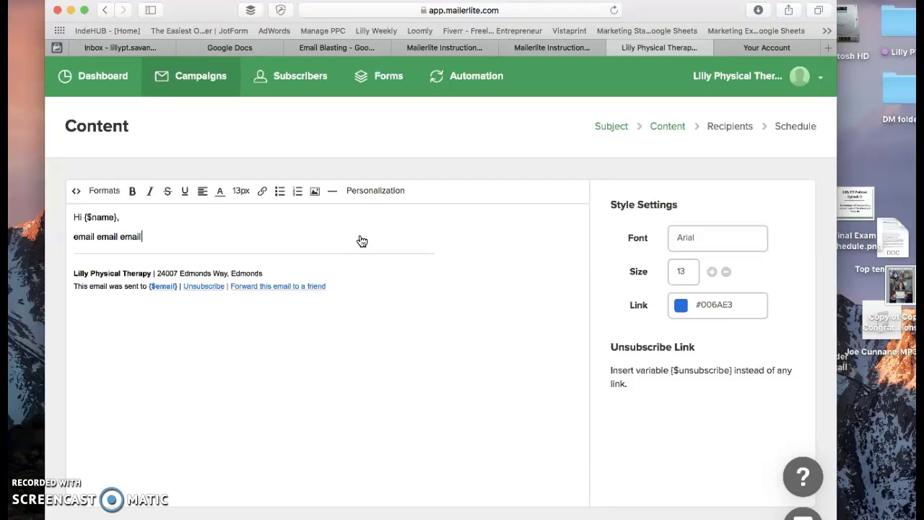
Step: Add 'email email email', 'testing testing' and a 'Warm Regards,' signature, then set font size 15
{"action": "type", "text": "email email email"}
{"action": "key", "text": "Return"}
{"action": "key", "text": "Return"}
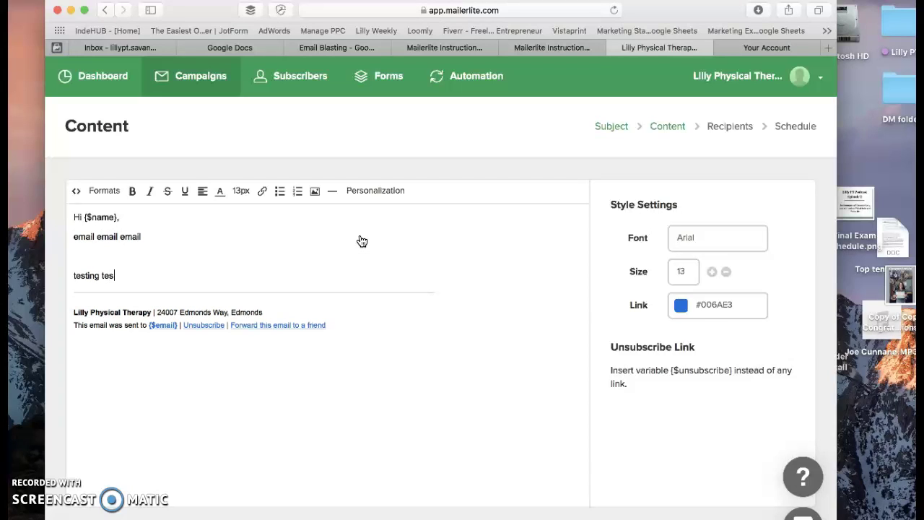
{"action": "type", "text": "testing testing"}
{"action": "key", "text": "Return"}
{"action": "key", "text": "Return"}
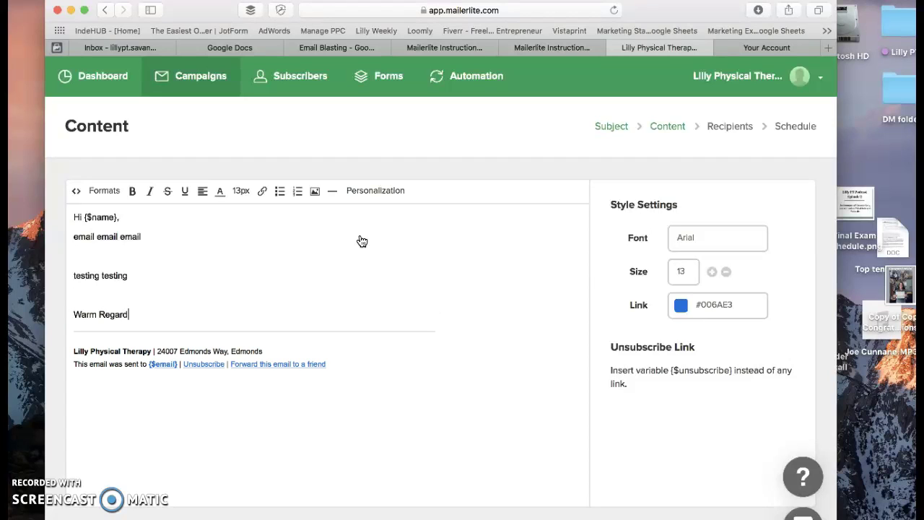
{"action": "type", "text": "Warm Regards,"}
{"action": "key", "text": "Return"}
{"action": "type", "text": "Lilly Bojic, PT"}
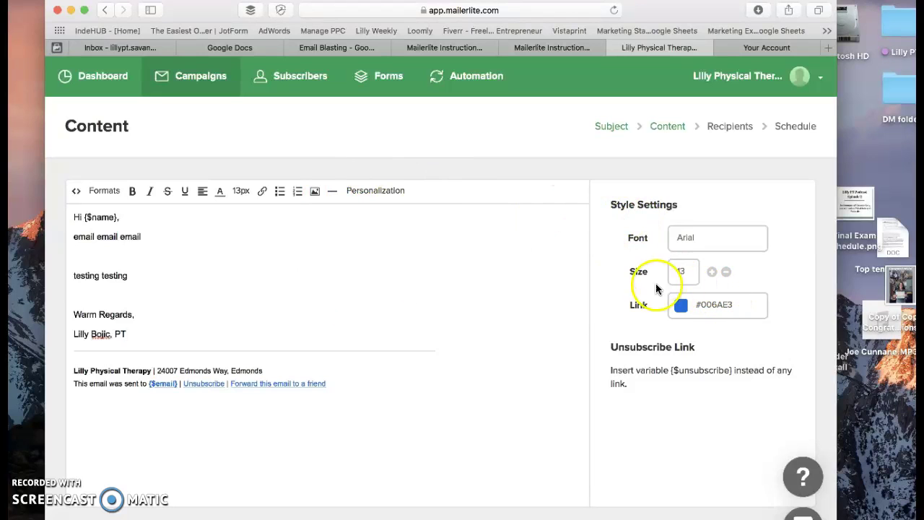
{"action": "left_click", "coordinate": [712, 272]}
{"action": "left_click", "coordinate": [712, 272]}
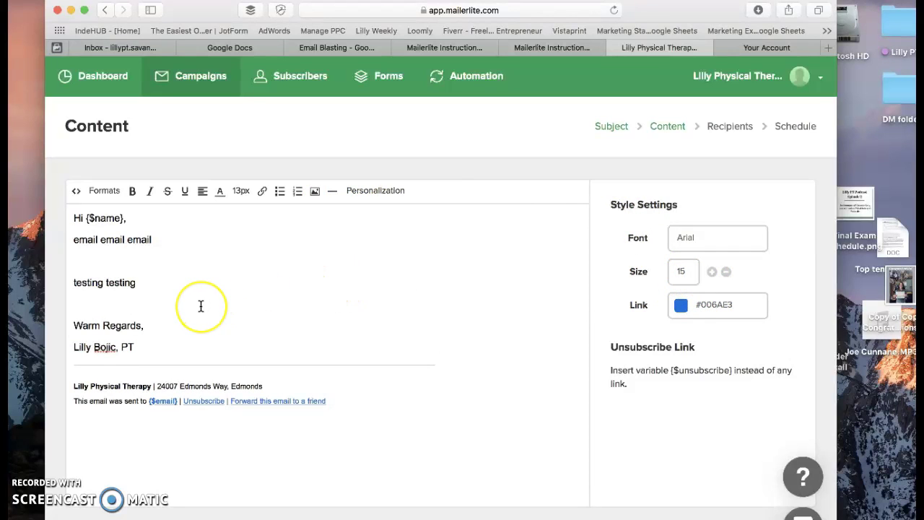
Step: Leave the editor, view the Campaigns Drafts list and open the new 'Something that draws attention!!!!' draft
{"action": "scroll", "coordinate": [200, 306], "scroll_direction": "down", "scroll_amount": 2}
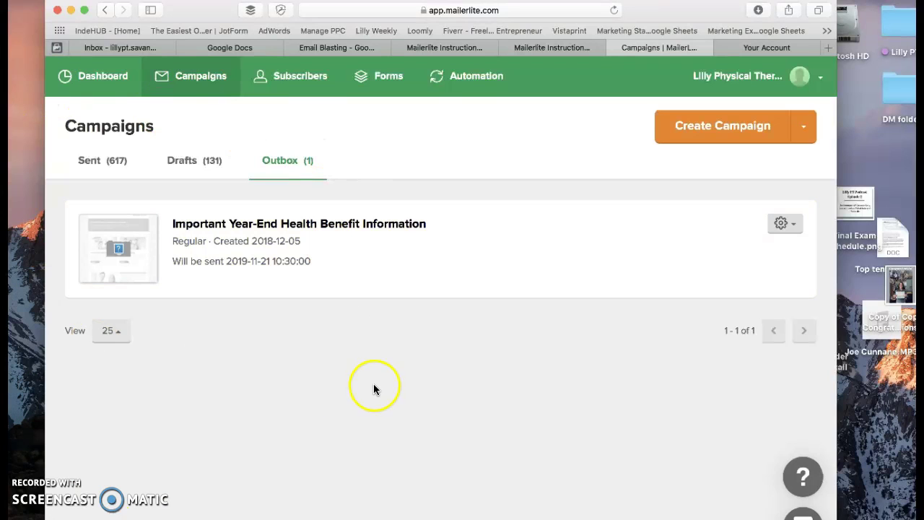
{"action": "left_click", "coordinate": [204, 171]}
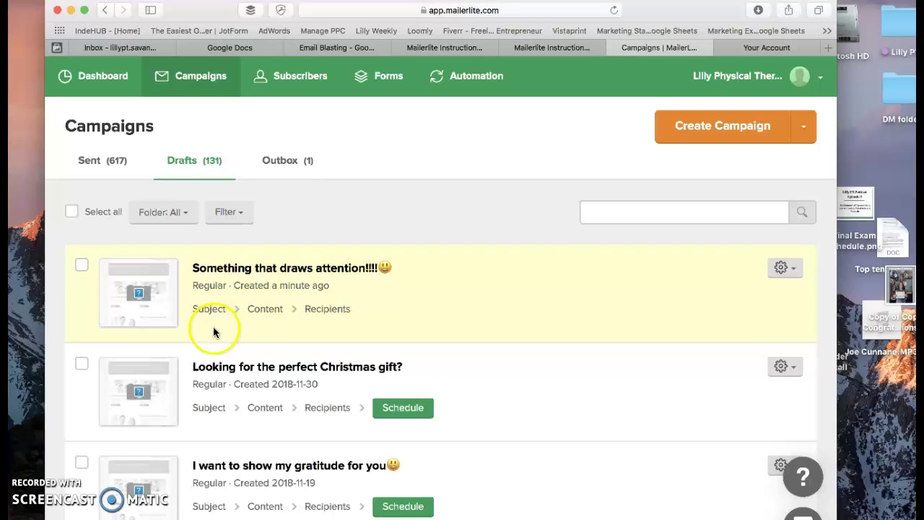
{"action": "left_click", "coordinate": [331, 309]}
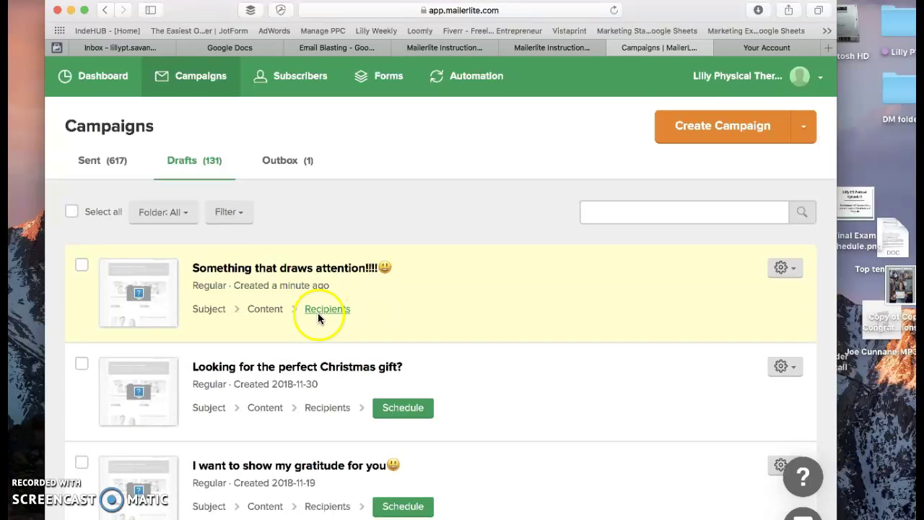
Step: Select All Active Subscribers (1,293 recipients) and continue to Review and confirm
{"action": "left_click", "coordinate": [323, 310]}
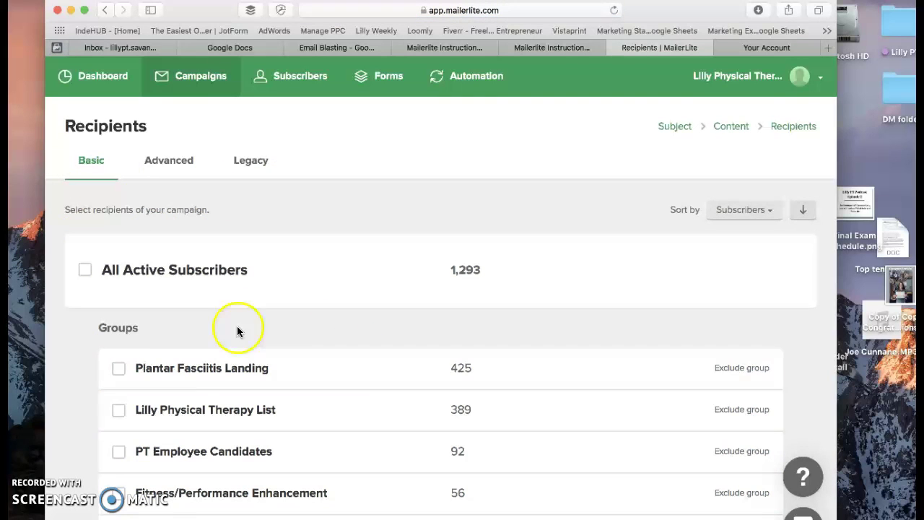
{"action": "left_click", "coordinate": [87, 272]}
{"action": "scroll", "coordinate": [226, 409], "scroll_direction": "down", "scroll_amount": 5}
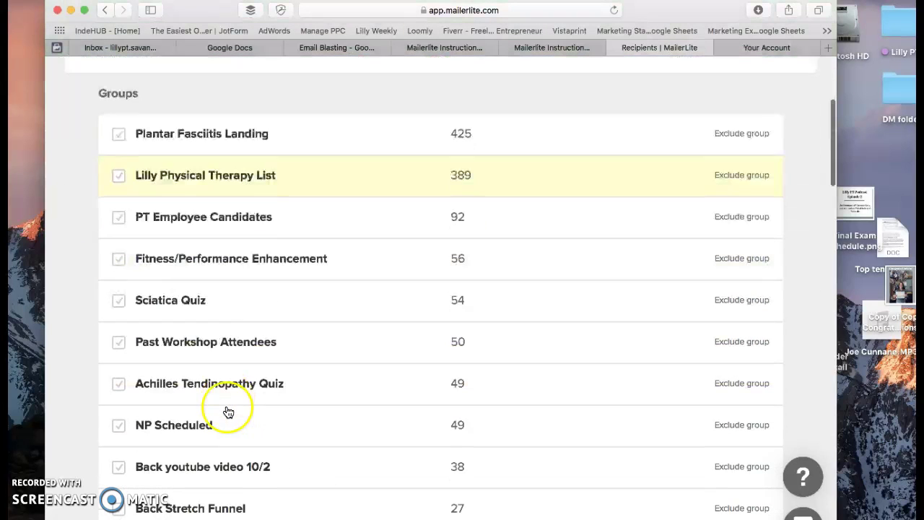
{"action": "scroll", "coordinate": [169, 312], "scroll_direction": "down", "scroll_amount": 20}
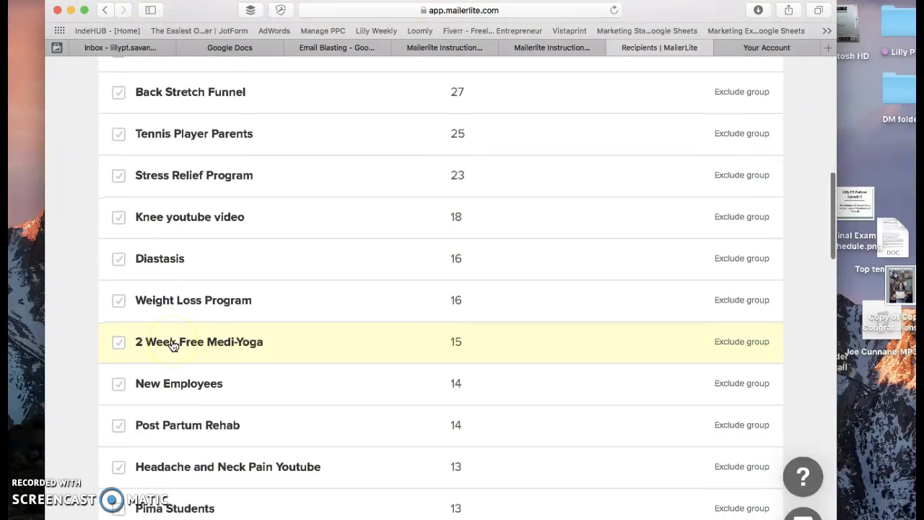
{"action": "scroll", "coordinate": [174, 345], "scroll_direction": "up", "scroll_amount": 5}
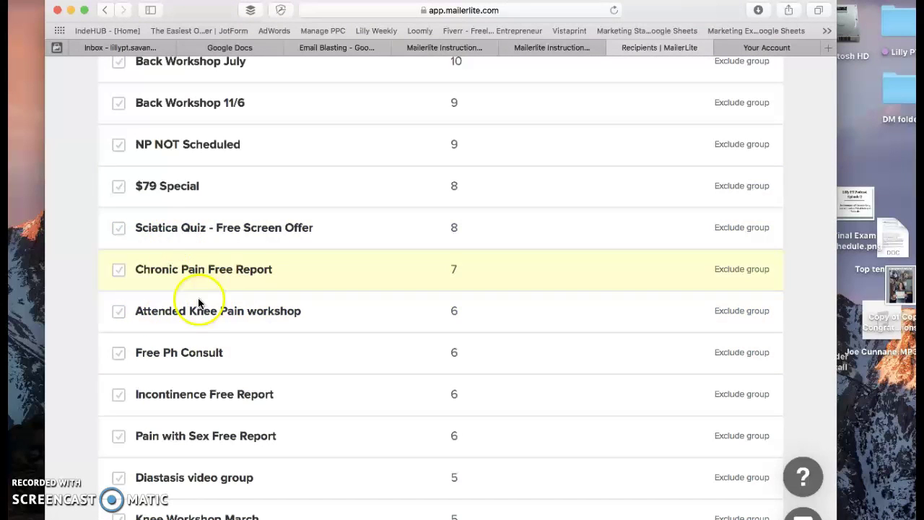
{"action": "scroll", "coordinate": [197, 295], "scroll_direction": "down", "scroll_amount": 20}
{"action": "left_click", "coordinate": [175, 501]}
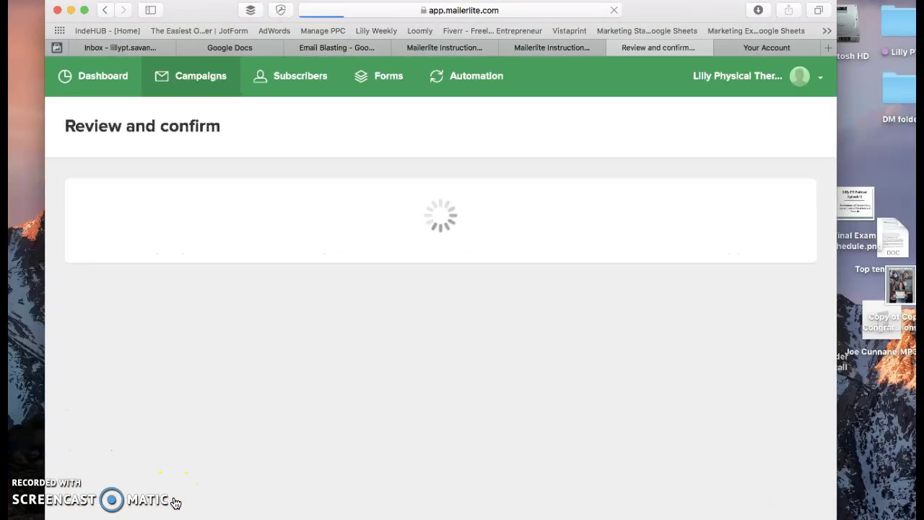
Step: Preview the email in both Desktop and Mobile views, then close the preview
{"action": "left_click", "coordinate": [339, 393]}
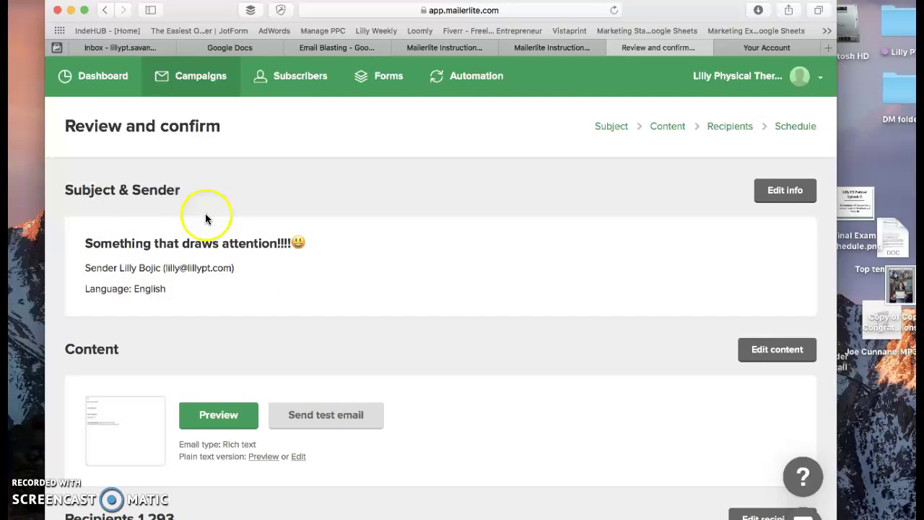
{"action": "scroll", "coordinate": [220, 303], "scroll_direction": "down", "scroll_amount": 3}
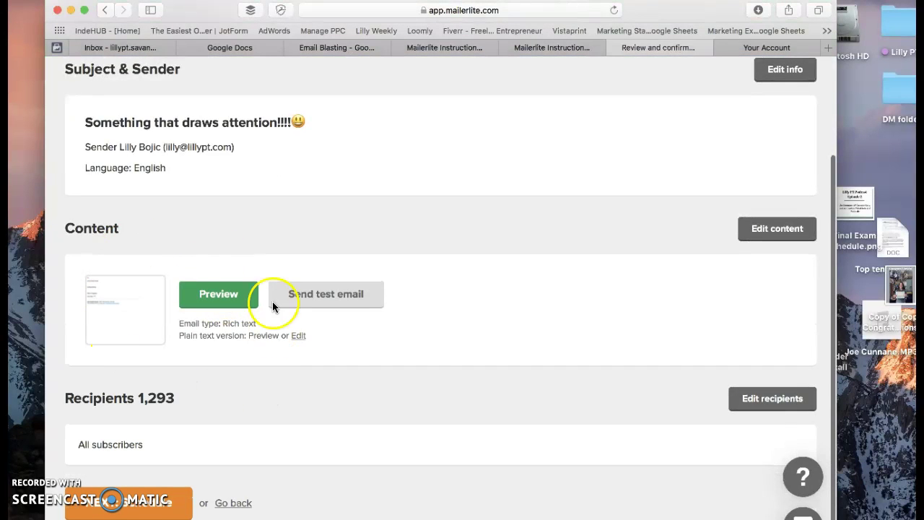
{"action": "left_click", "coordinate": [146, 300]}
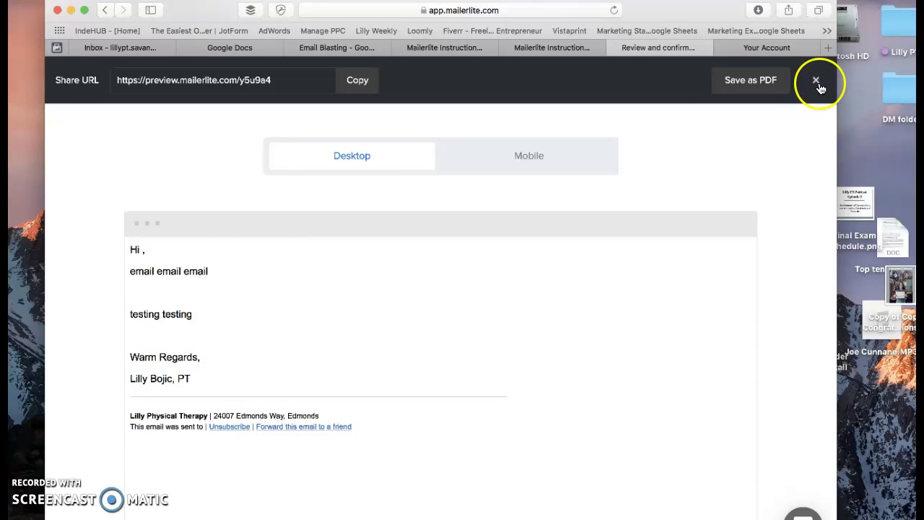
{"action": "left_click", "coordinate": [816, 82]}
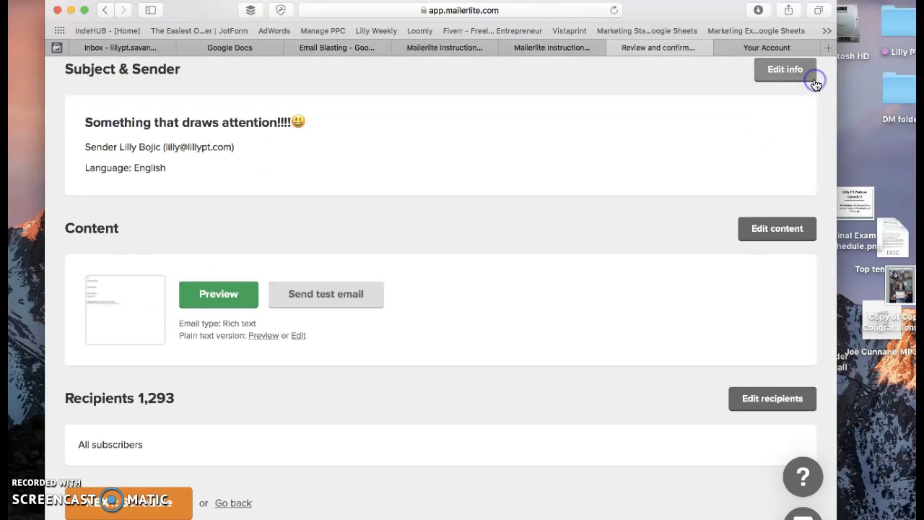
{"action": "left_click", "coordinate": [192, 295]}
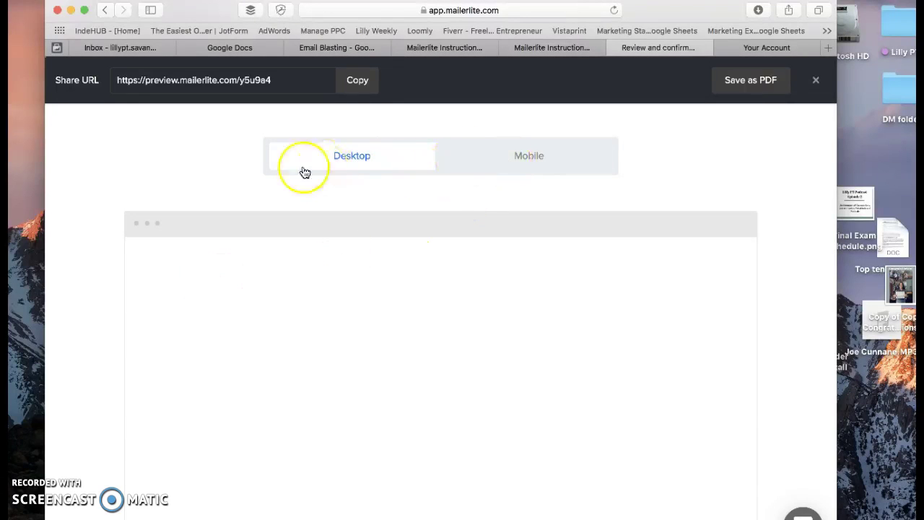
{"action": "left_click", "coordinate": [505, 165]}
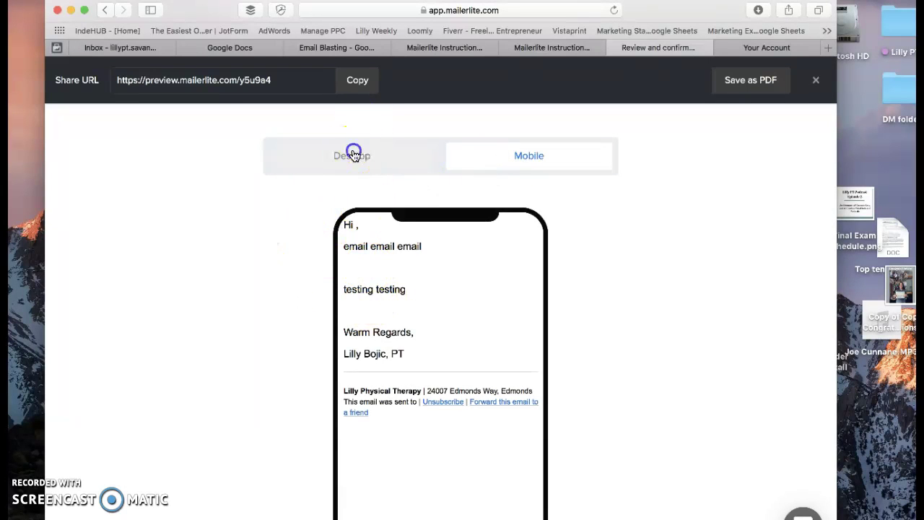
{"action": "left_click", "coordinate": [363, 159]}
{"action": "left_click", "coordinate": [816, 80]}
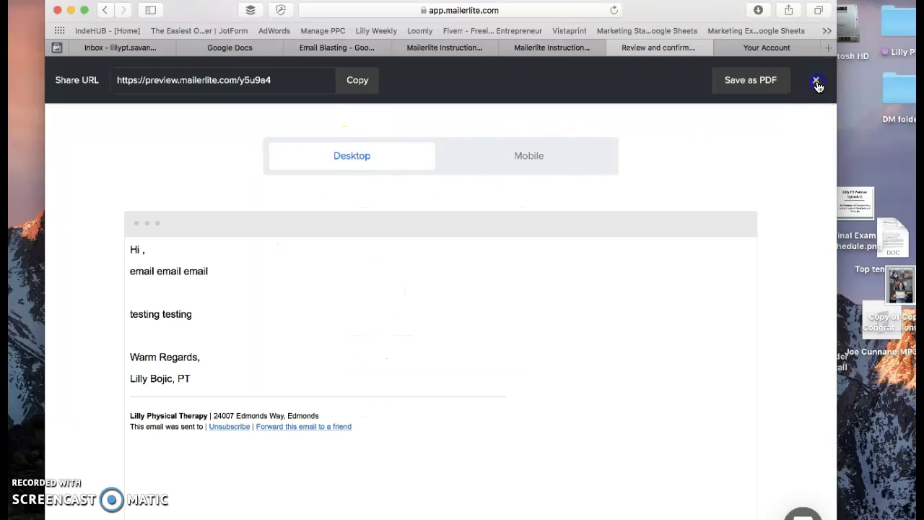
{"action": "scroll", "coordinate": [371, 430], "scroll_direction": "down", "scroll_amount": 1}
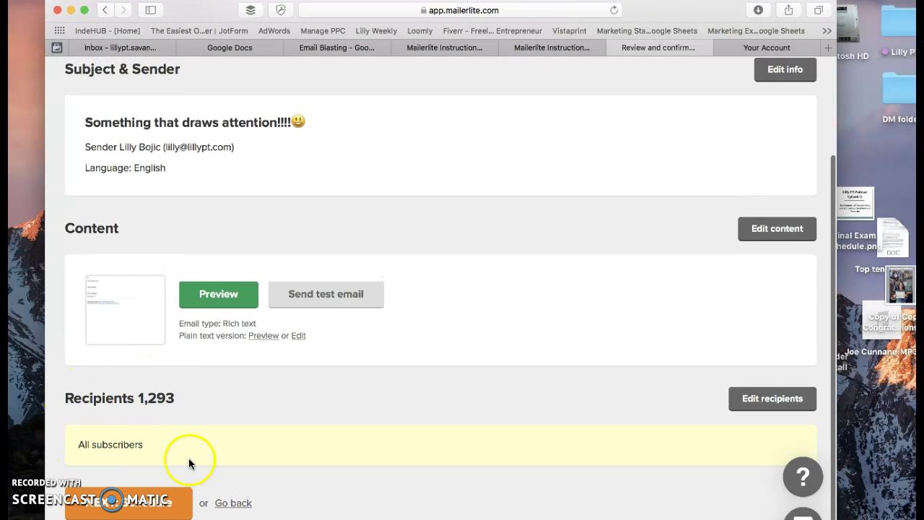
Step: Schedule the campaign with Send later on 2019-01-26 at 10:00 Pacific Daylight Time
{"action": "left_click", "coordinate": [143, 504]}
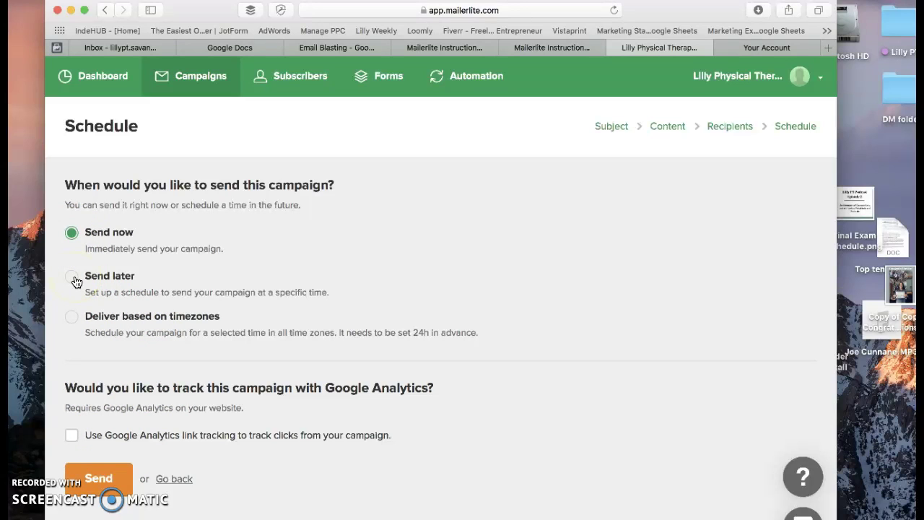
{"action": "left_click", "coordinate": [74, 279]}
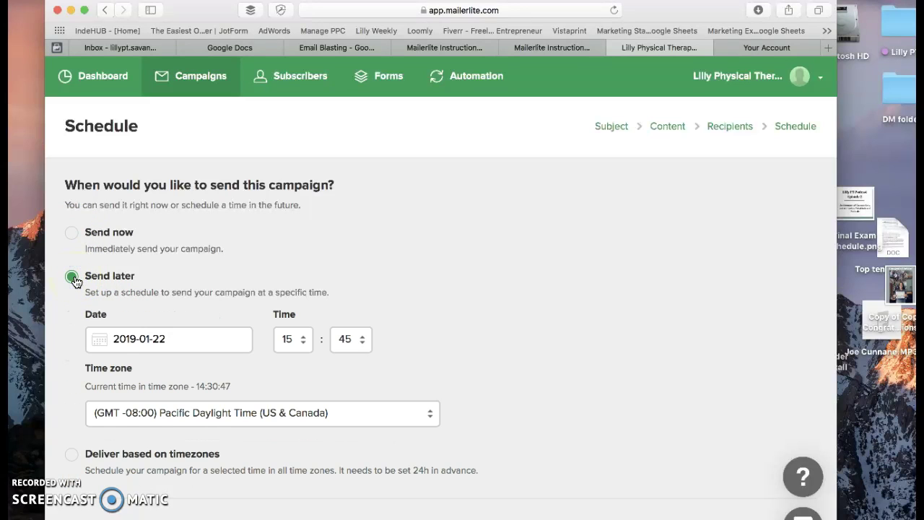
{"action": "left_click", "coordinate": [102, 338]}
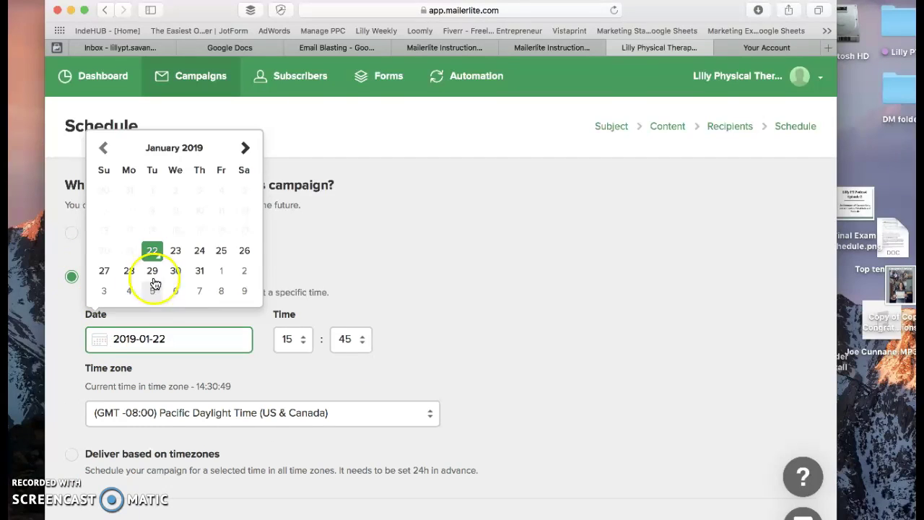
{"action": "left_click", "coordinate": [238, 250]}
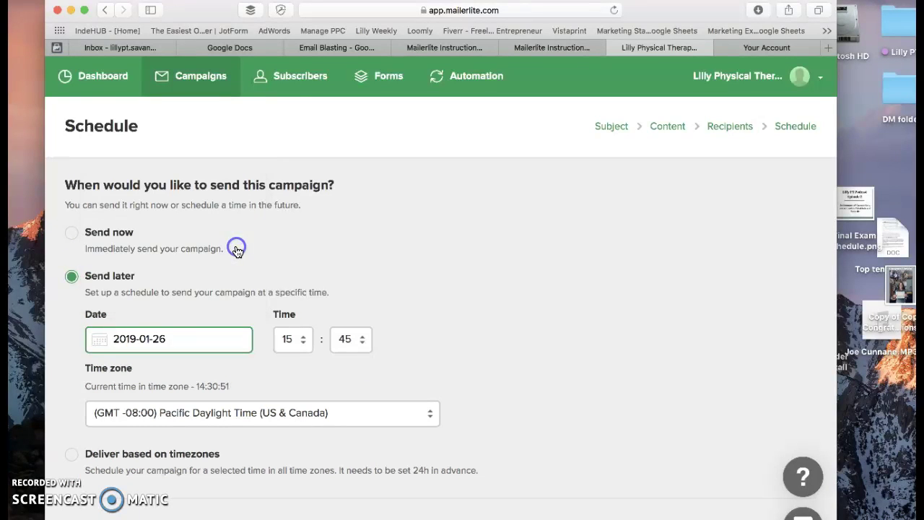
{"action": "left_click", "coordinate": [304, 340]}
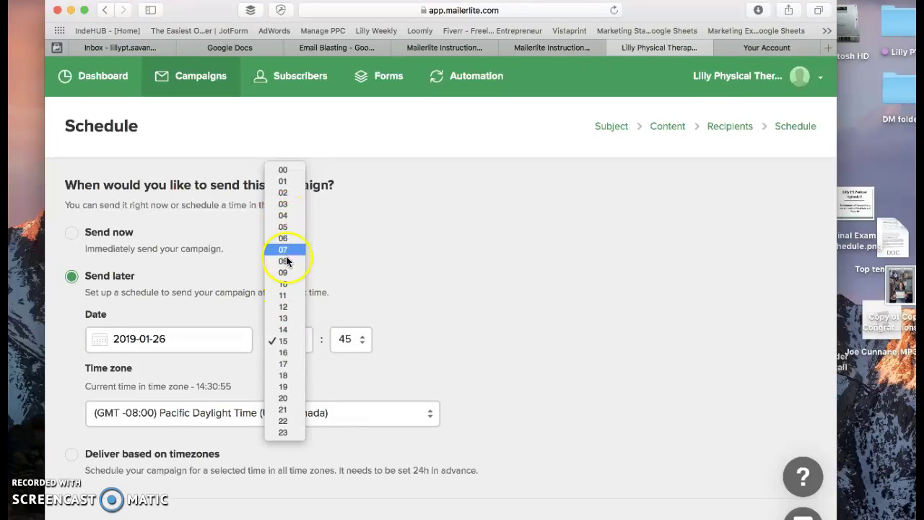
{"action": "left_click", "coordinate": [284, 284]}
{"action": "left_click", "coordinate": [354, 337]}
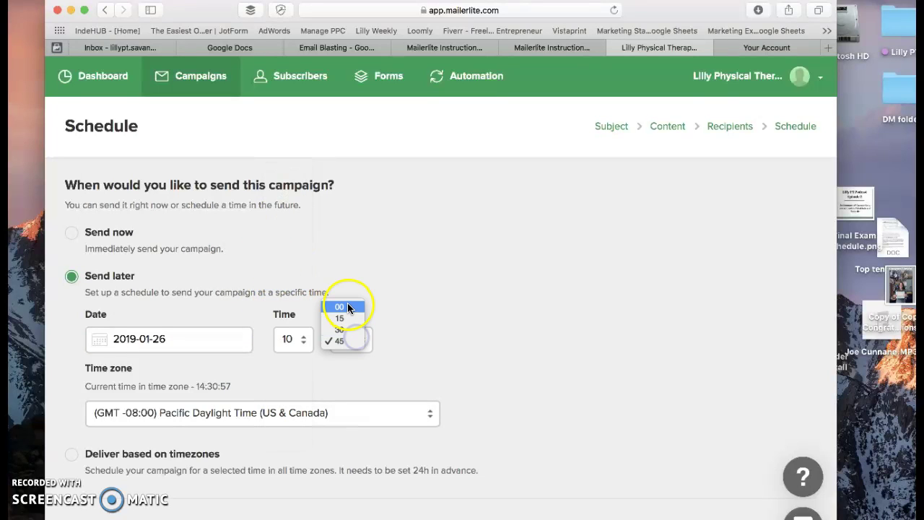
{"action": "left_click", "coordinate": [345, 306]}
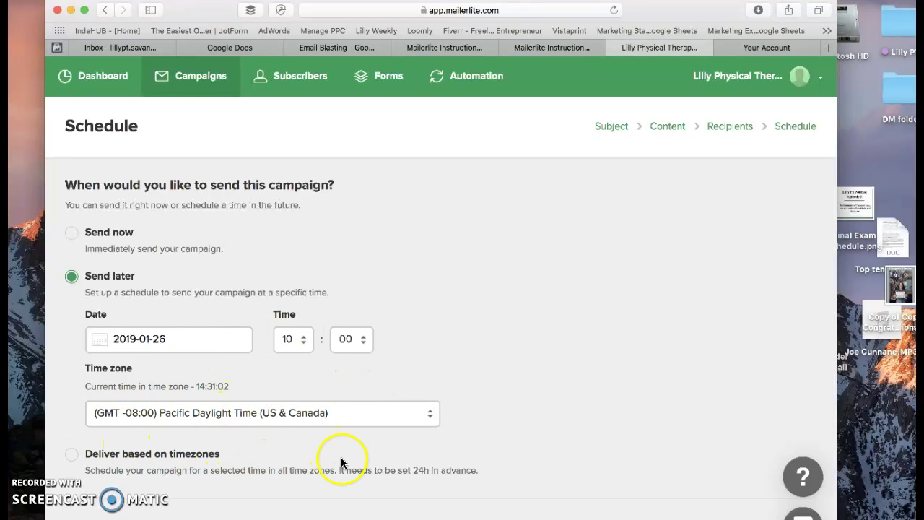
{"action": "scroll", "coordinate": [344, 460], "scroll_direction": "down", "scroll_amount": 1}
{"action": "scroll", "coordinate": [341, 457], "scroll_direction": "down", "scroll_amount": 3}
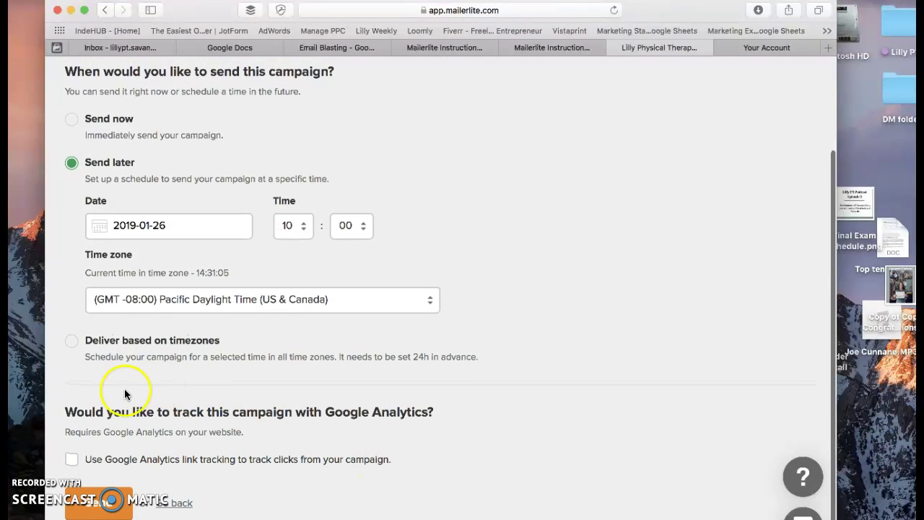